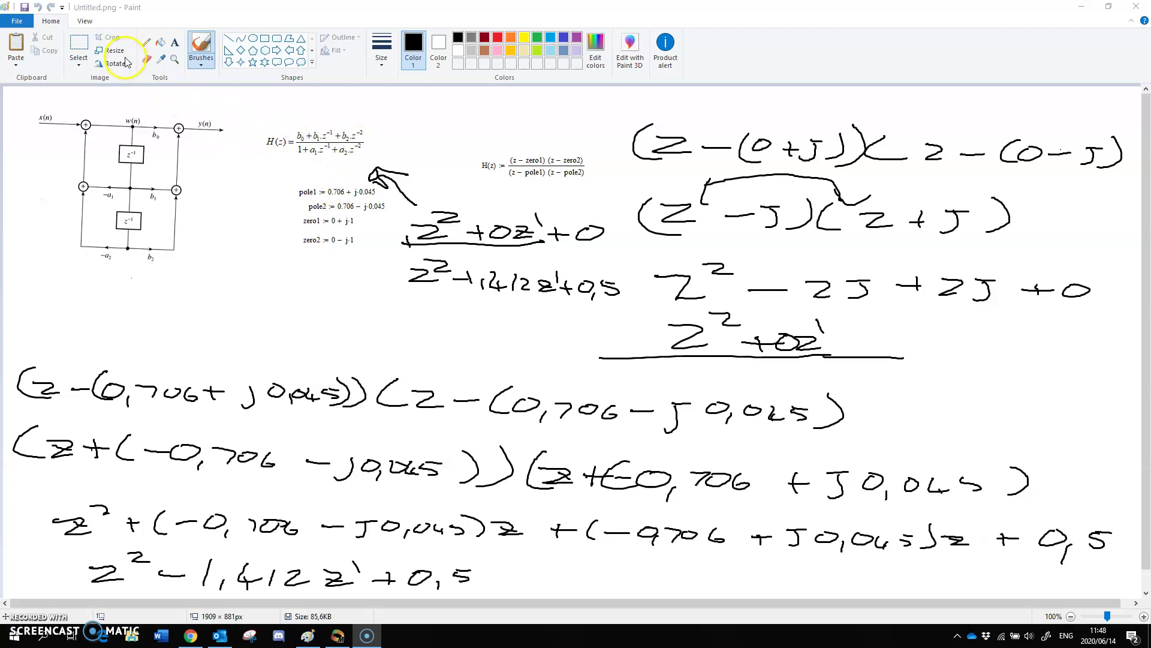
Erase the block of handwritten working below the H(z) fraction.
click(56, 319)
mouse_move(6, 330)
mouse_down()
mouse_move(154, 539)
mouse_move(210, 567)
mouse_up()
click(78, 51)
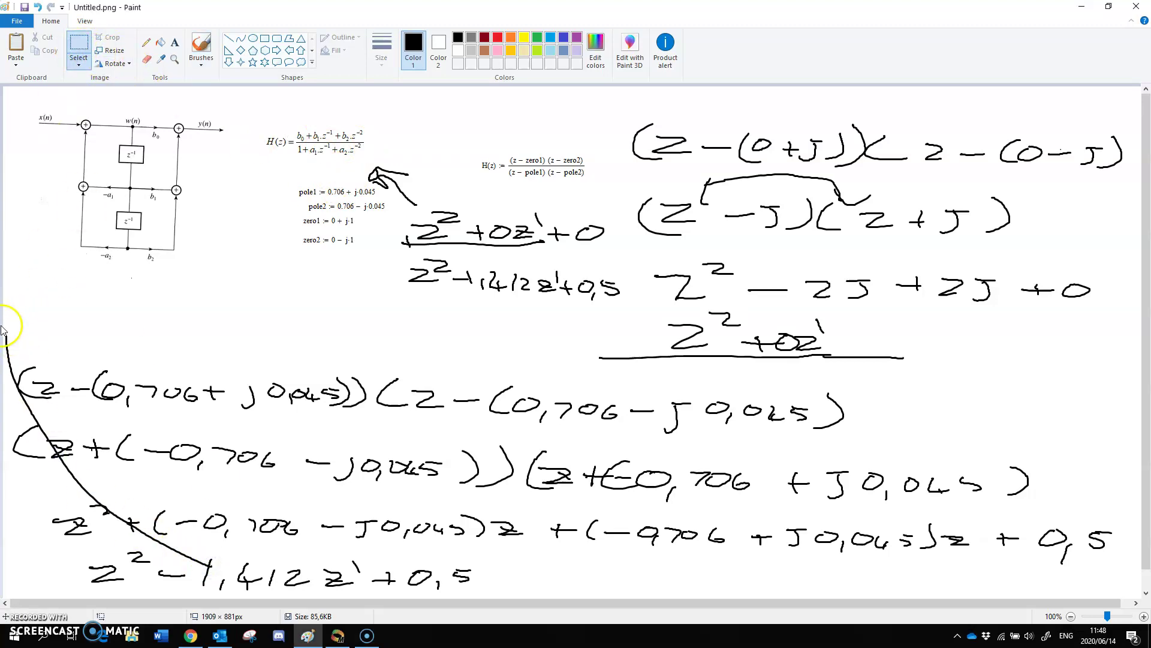
drag(10, 333, 926, 606)
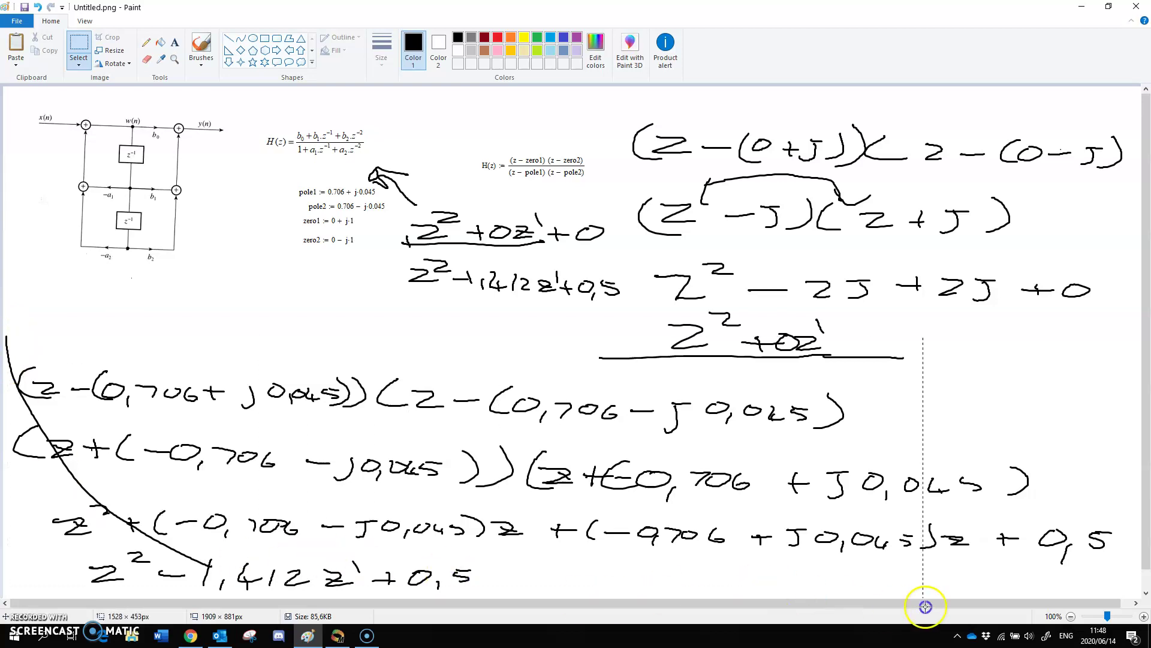
key(Delete)
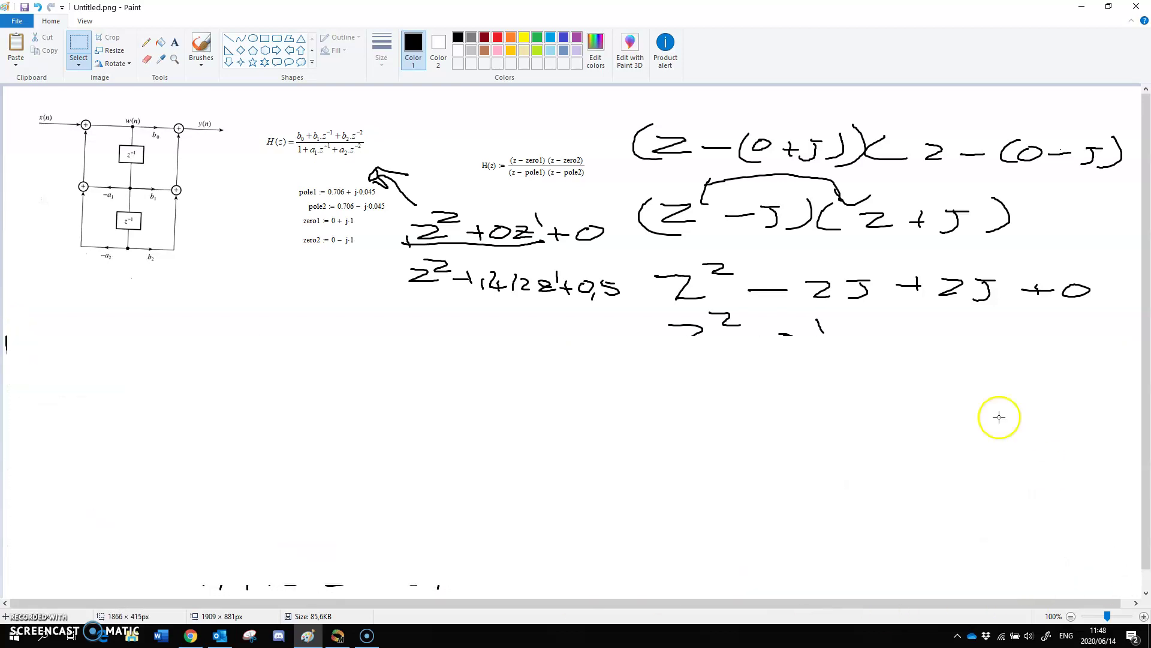
Erase the handwritten working to the right of the fraction, then bring Mathcad forward.
mouse_move(1119, 383)
mouse_down()
mouse_move(828, 128)
mouse_move(659, 102)
mouse_up()
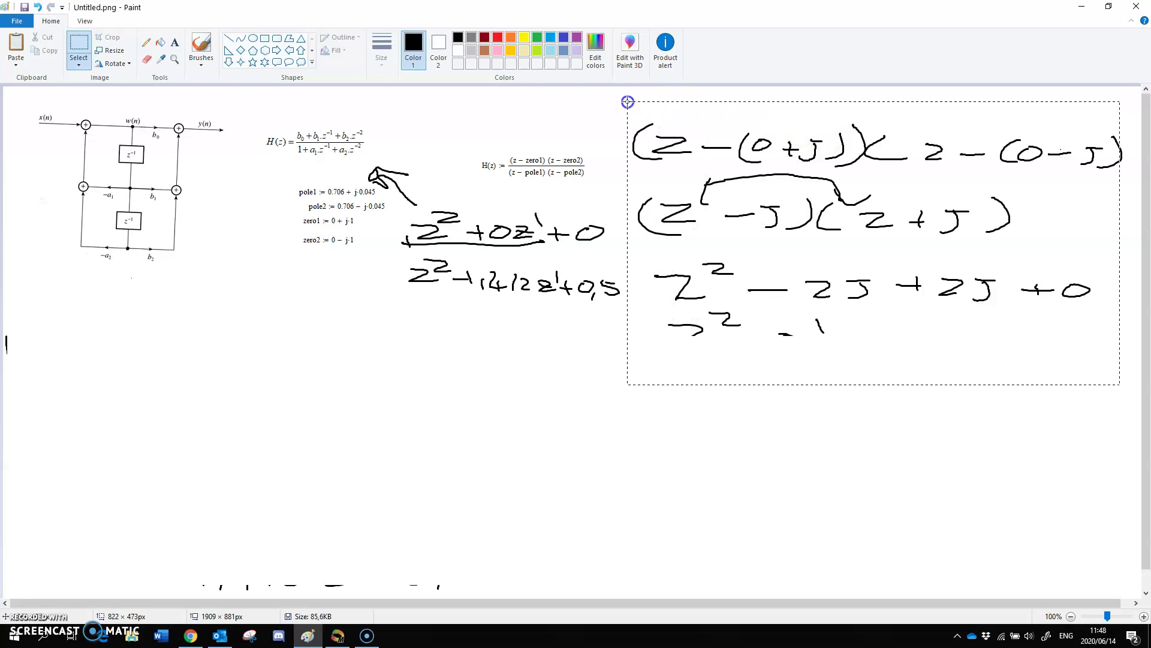
key(Delete)
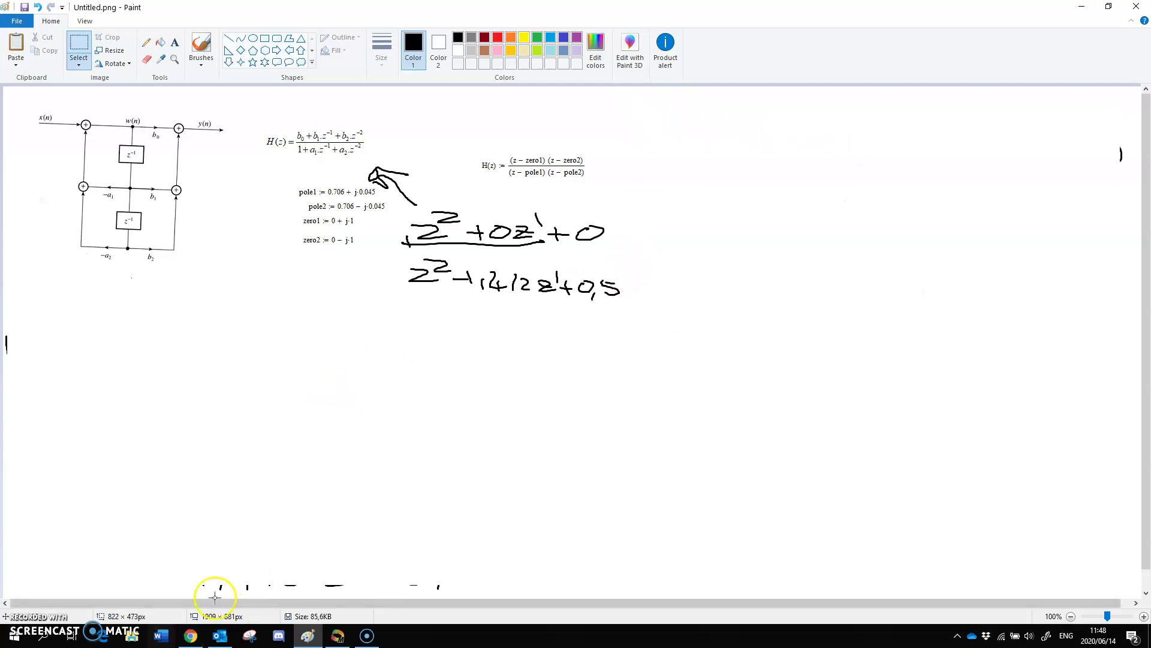
click(337, 636)
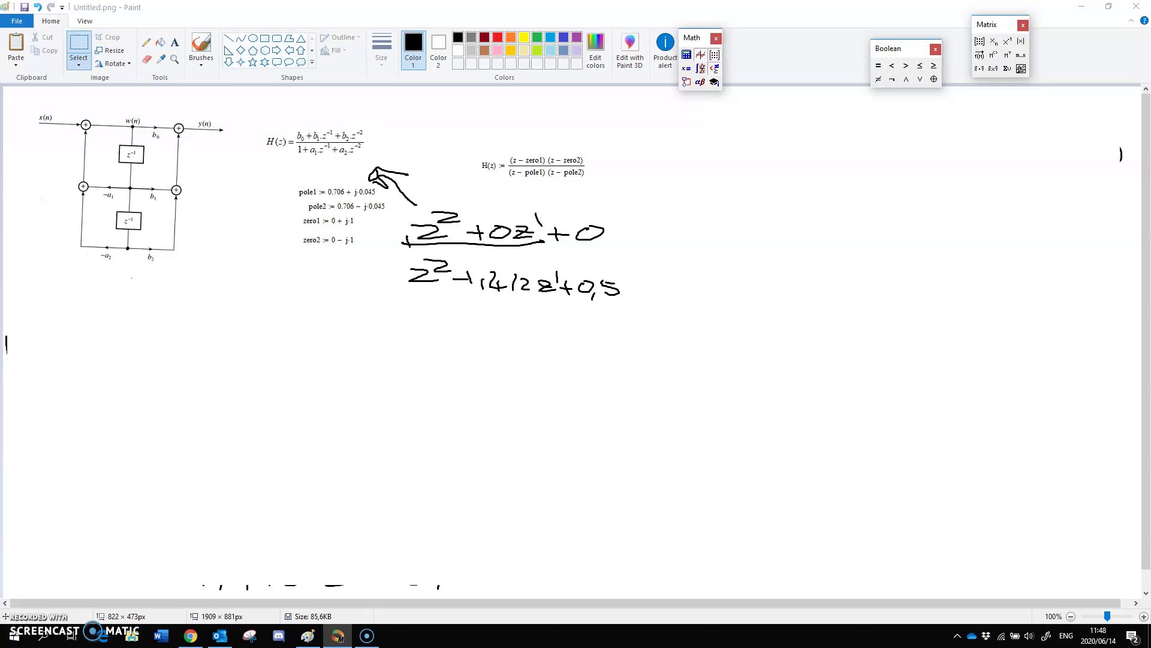
Paste the typed Mathcad fraction z²+0·z⁻¹+0 over z²+−1.412·z⁻¹+0.5 beside the handwriting.
click(561, 385)
key(ctrl+v)
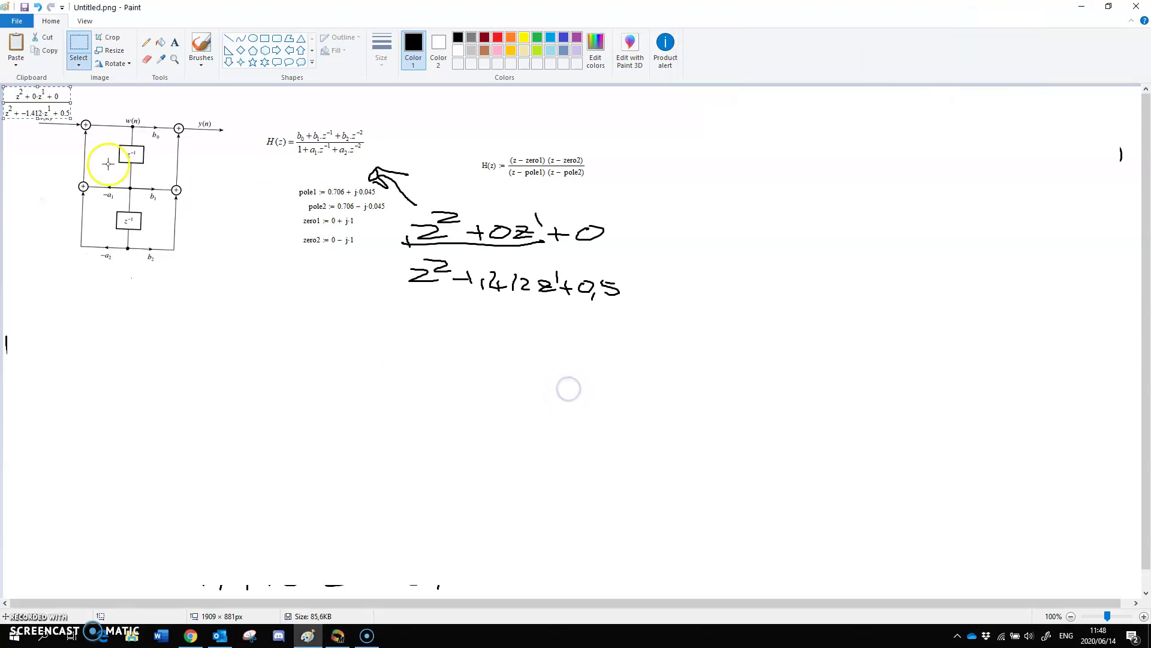
mouse_move(54, 97)
mouse_down()
mouse_move(639, 281)
mouse_move(715, 240)
mouse_up()
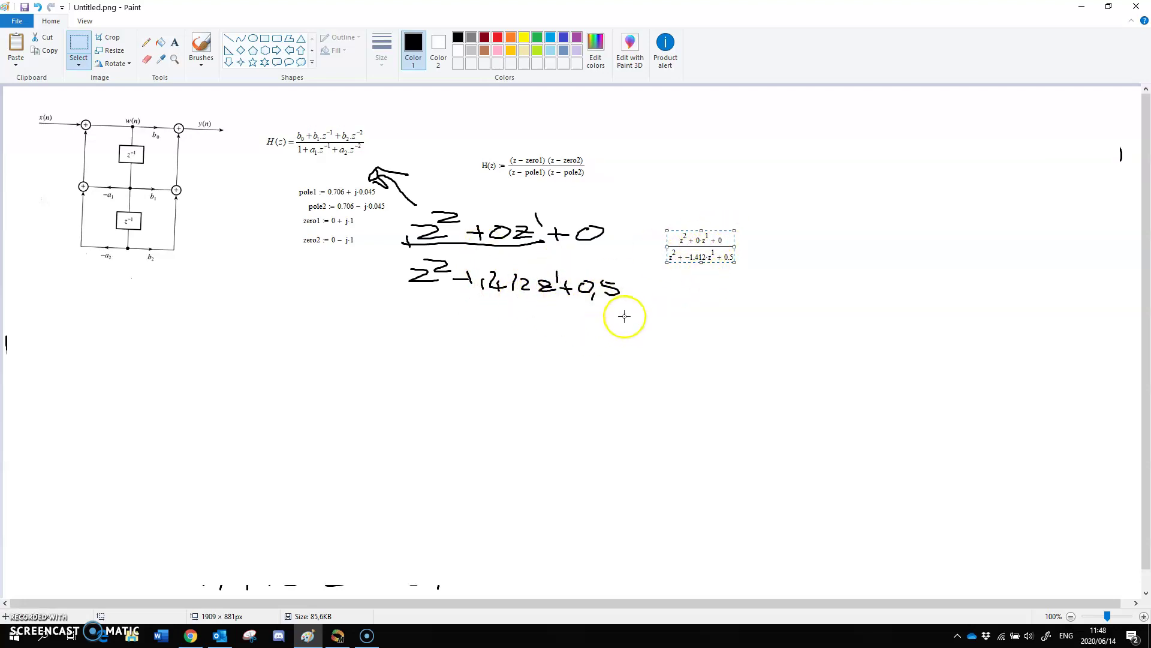
click(79, 43)
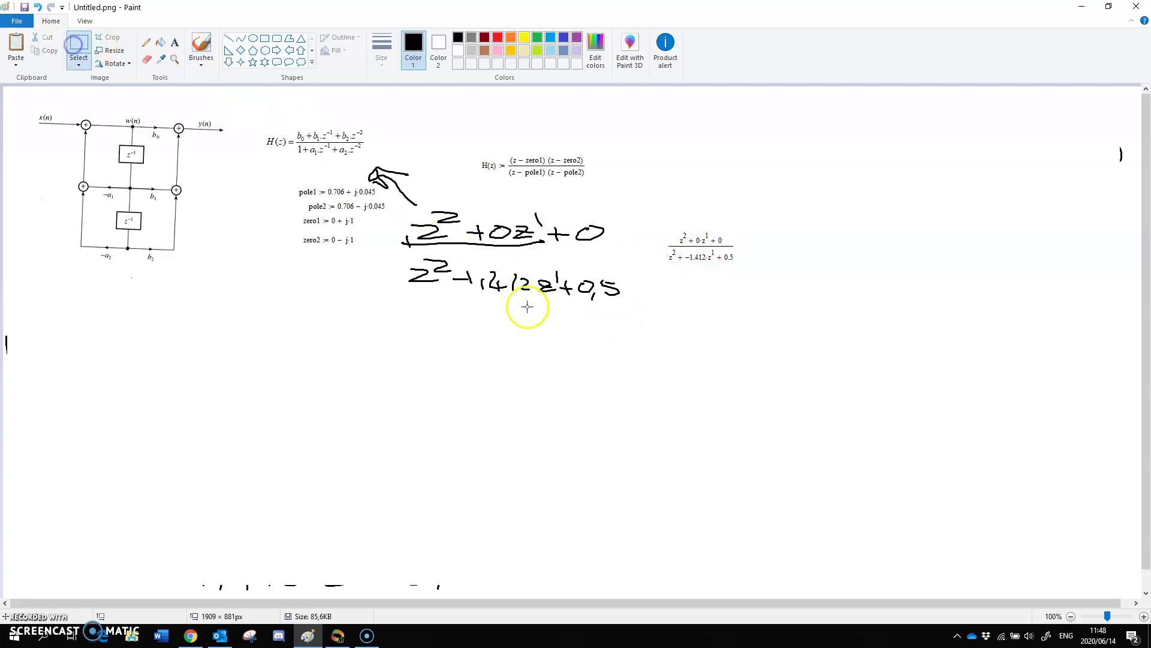
Delete the handwritten fraction and move the typed fraction into its place.
drag(627, 301, 391, 210)
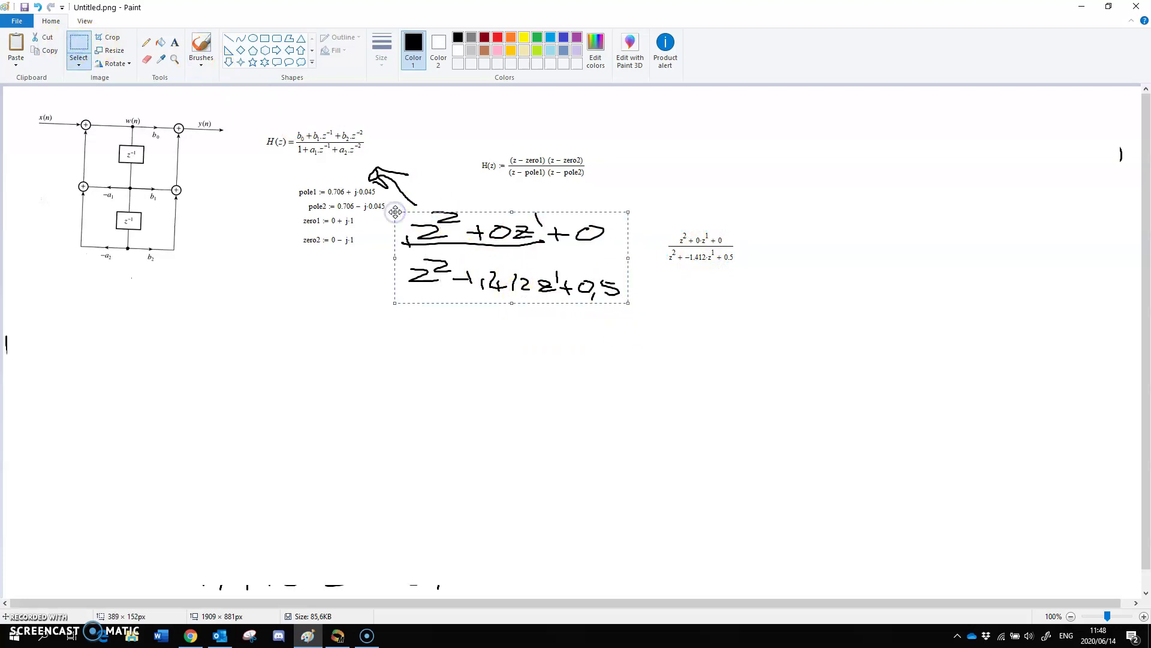
key(Delete)
drag(636, 224, 620, 213)
drag(732, 257, 338, 317)
Duplicate the H(z) = (b0+b1z⁻¹+b2z⁻²)/(1+a1z⁻¹+a2z⁻²) formula and place it right of the typed fraction.
drag(259, 112, 328, 154)
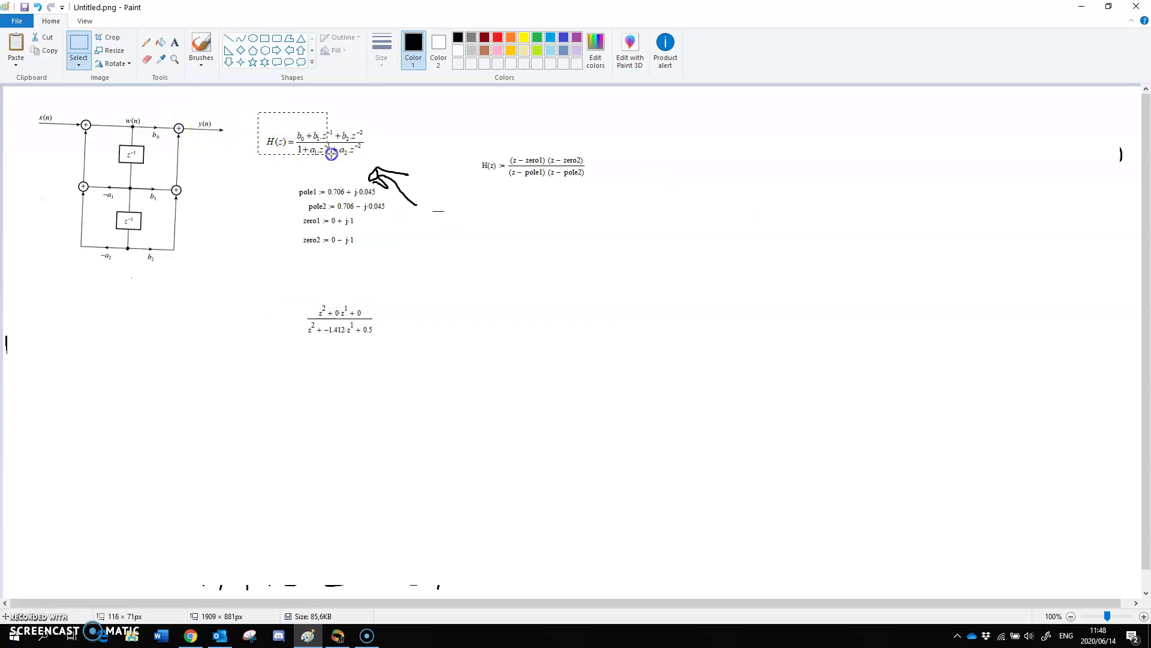
key(ctrl+v)
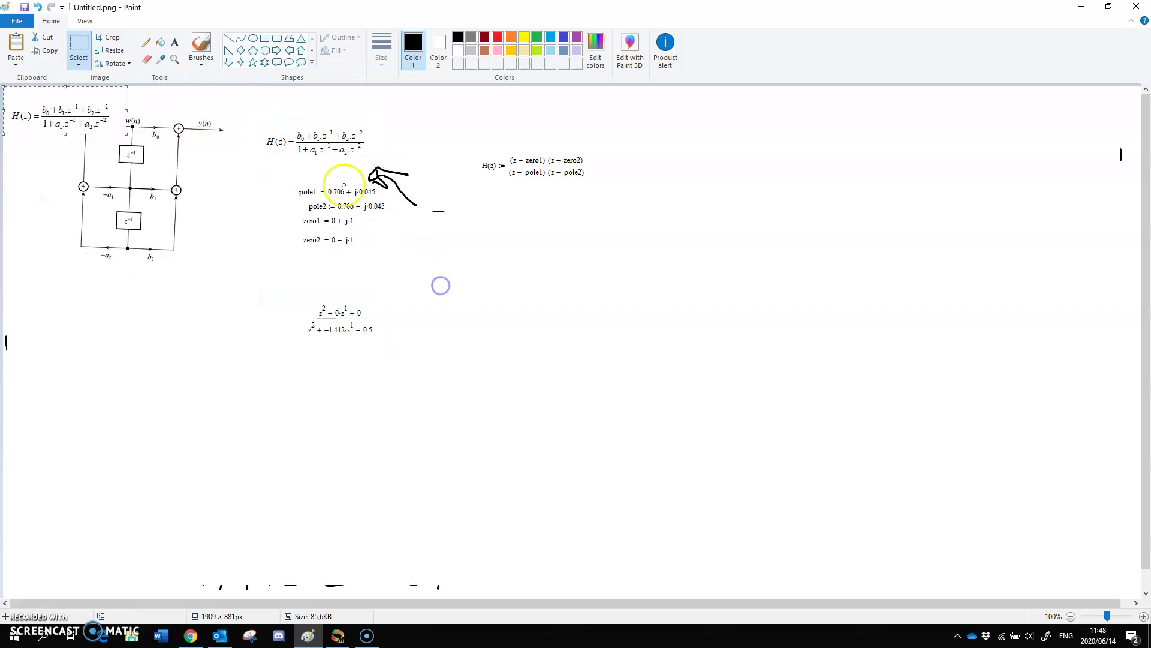
drag(90, 128, 500, 326)
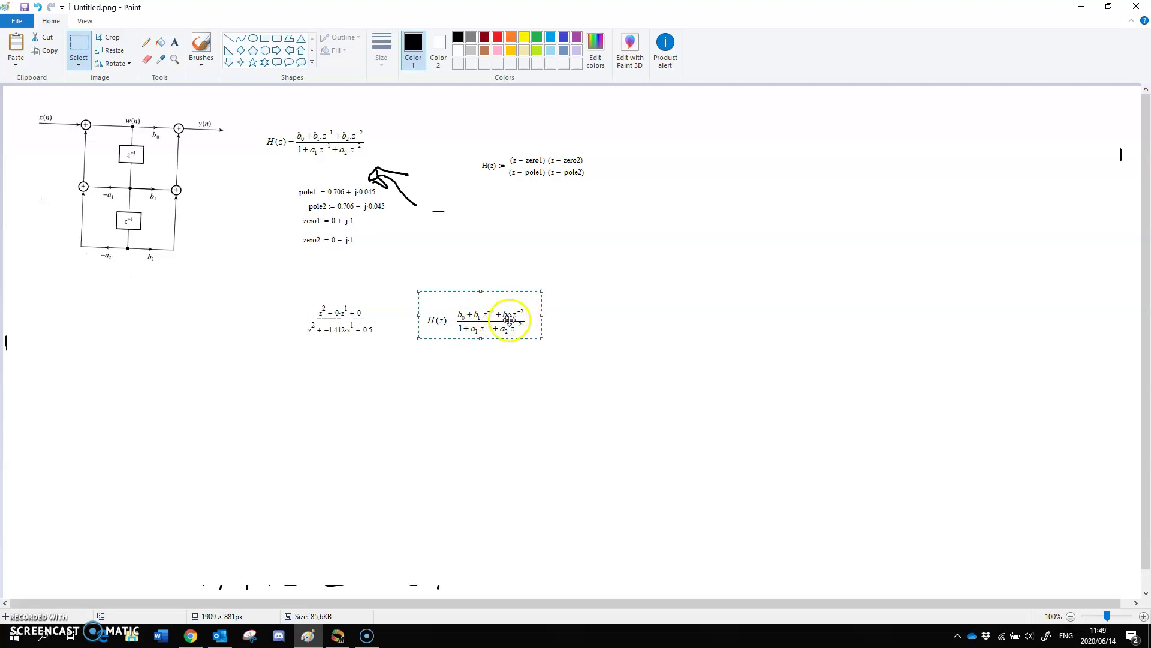
drag(483, 317, 514, 320)
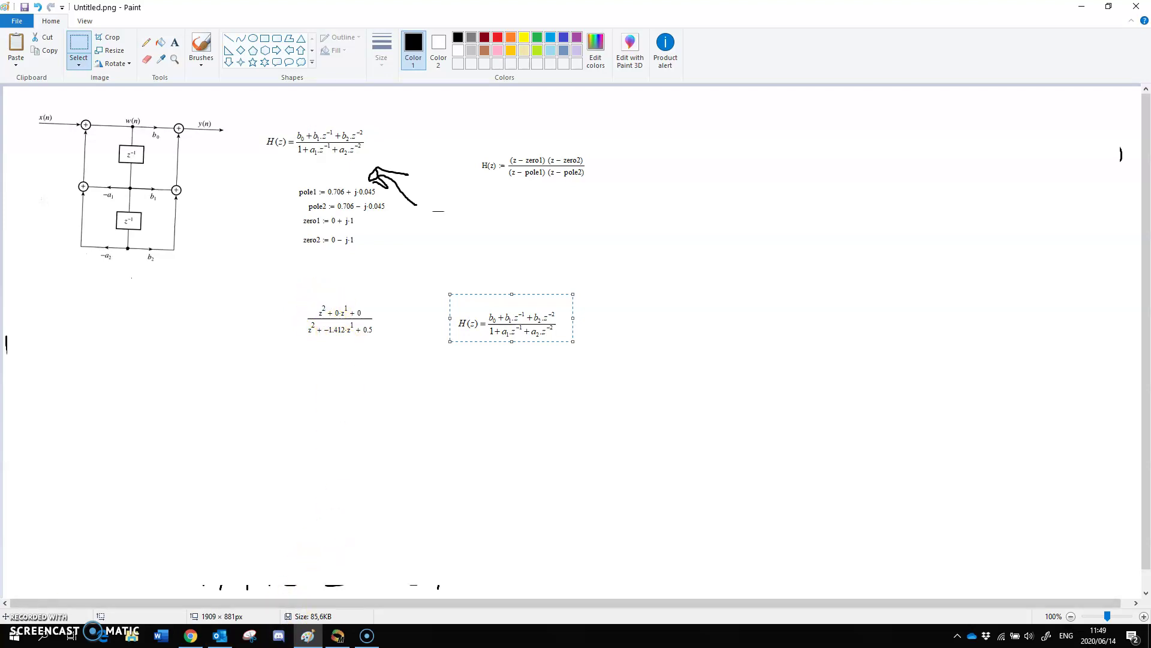
Paste the z⁻²/z⁻² factor from Mathcad between the typed fraction and the H(z) copy.
key(alt+Tab)
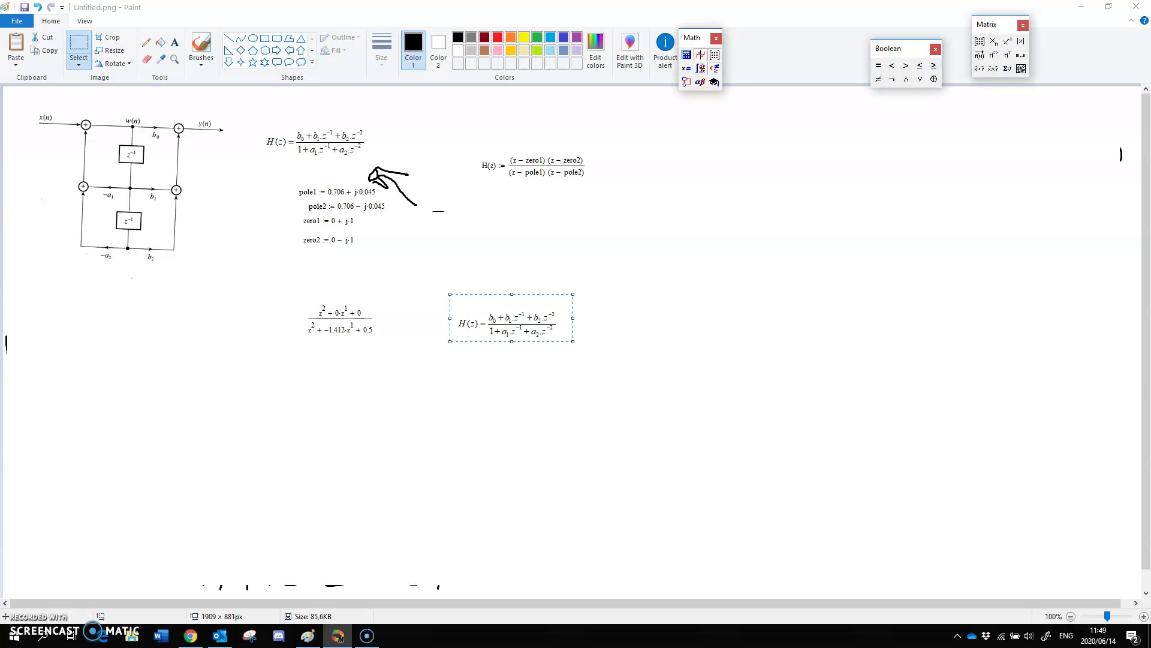
click(442, 498)
key(ctrl+v)
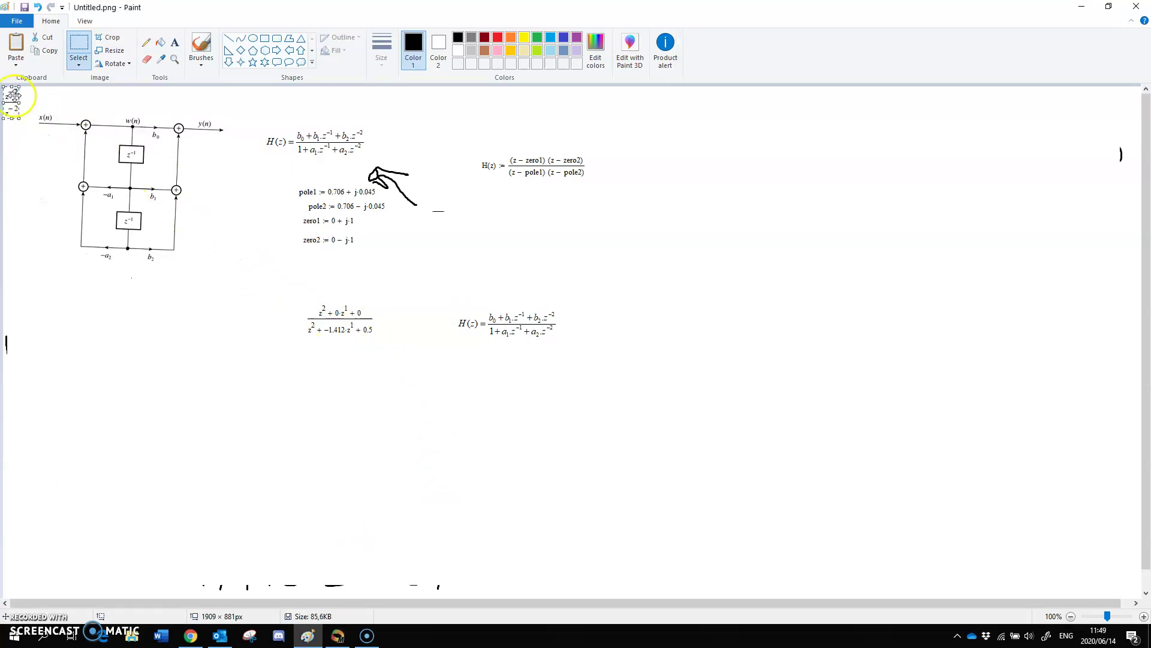
drag(12, 96, 354, 310)
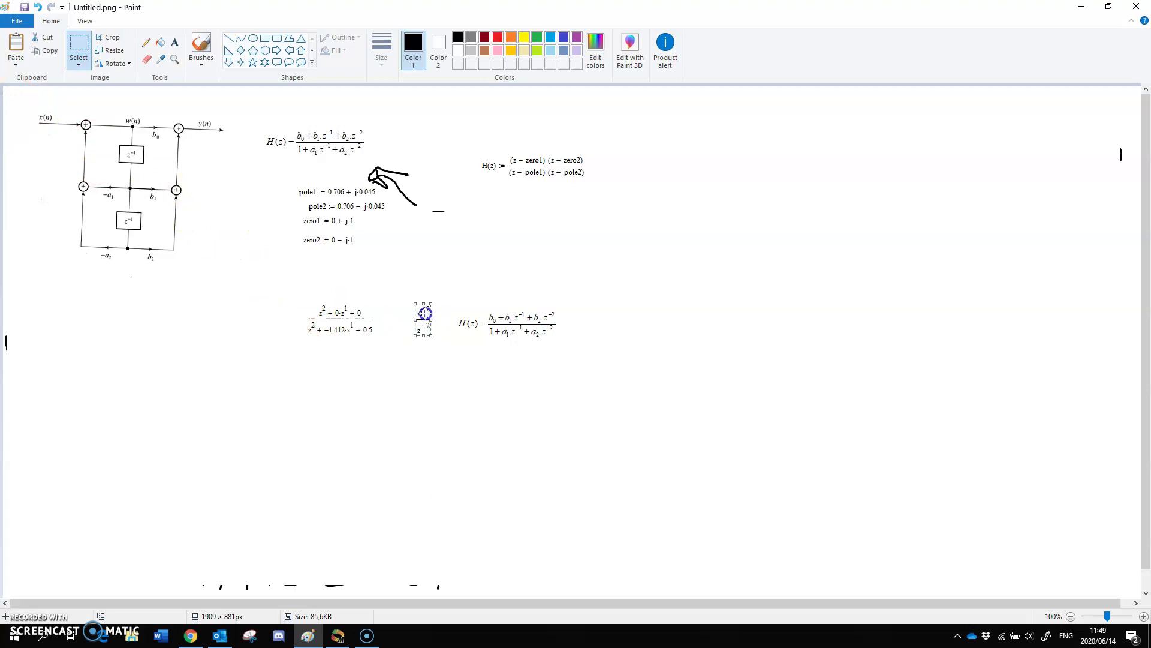
click(407, 277)
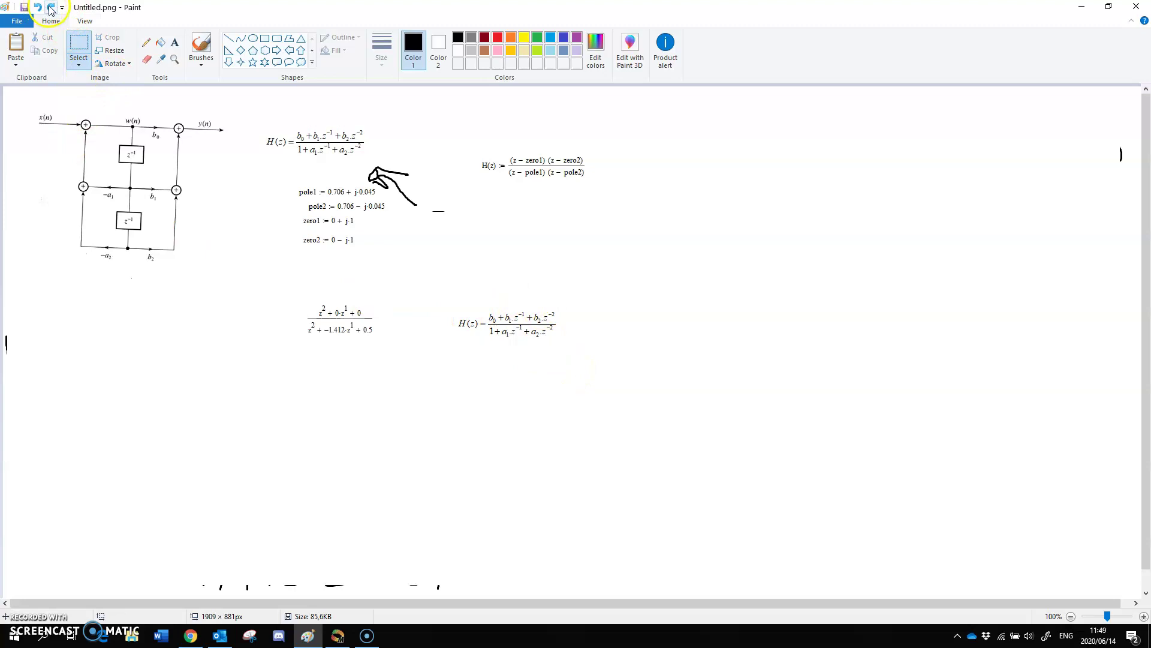
key(ctrl+v)
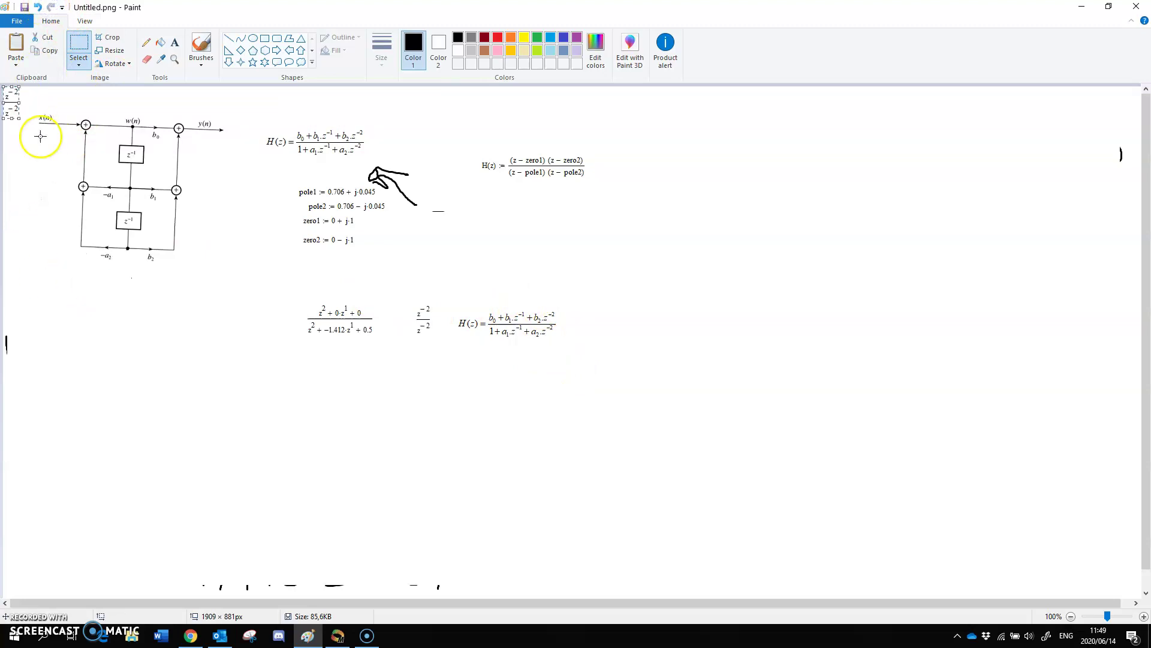
click(427, 394)
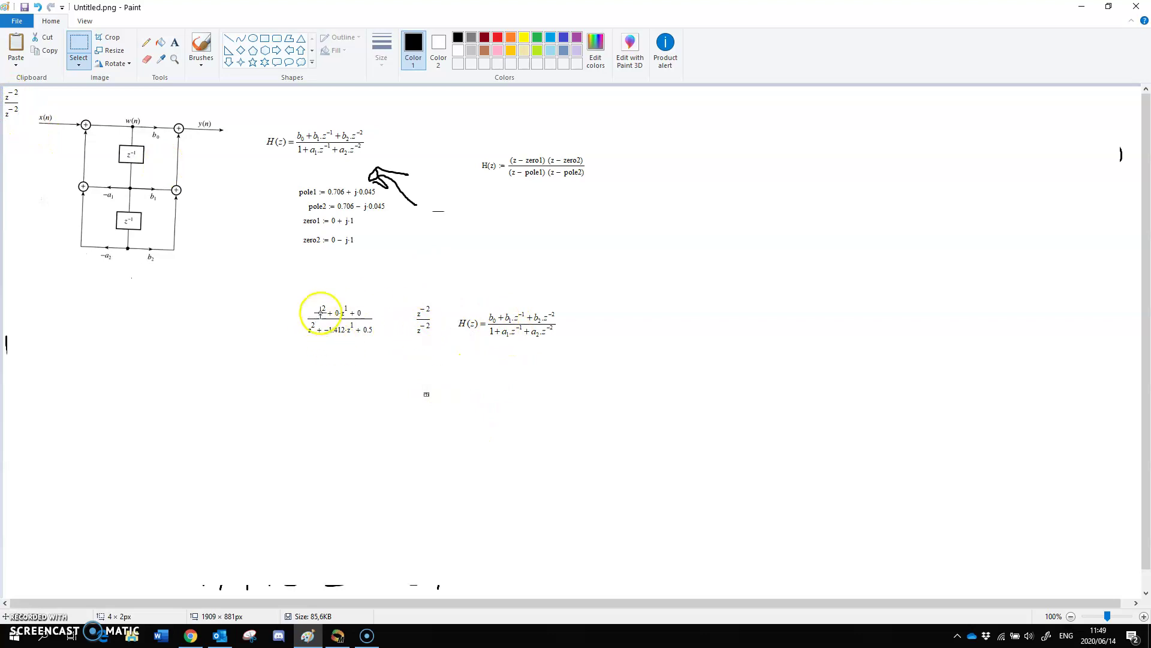
Shift H(z) right and paste 1+0·z⁻¹+0·z⁻² over 1+−1.412·z⁻¹+0.5·z⁻² after the z⁻² factor.
drag(459, 298, 562, 373)
drag(548, 334, 665, 326)
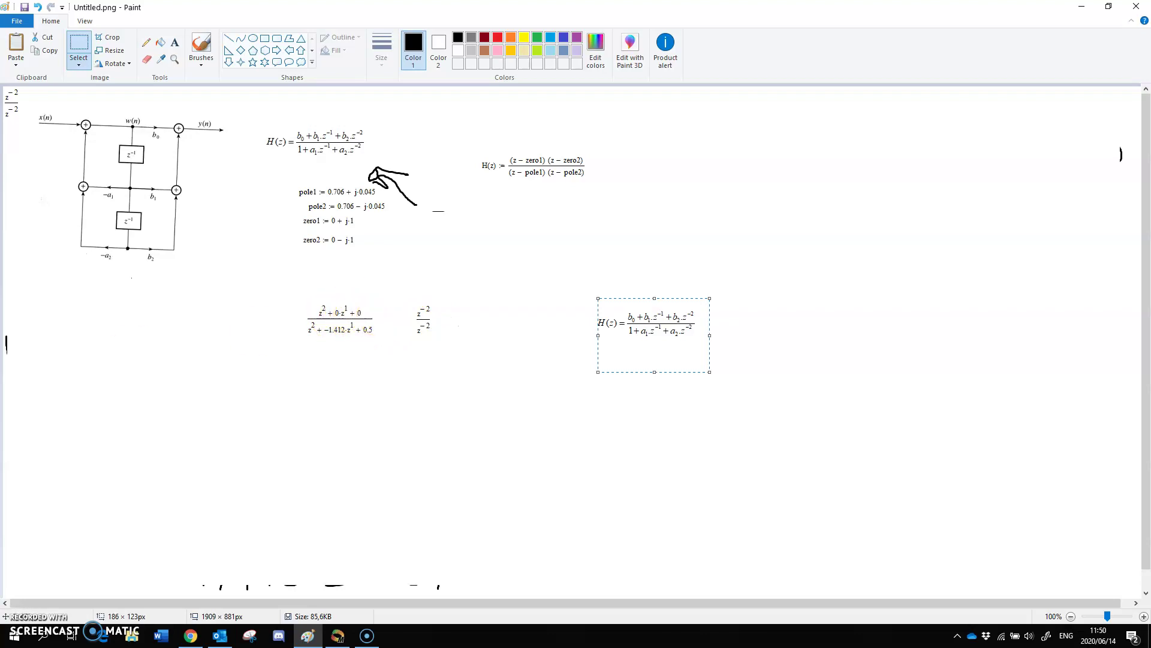
key(alt+Tab)
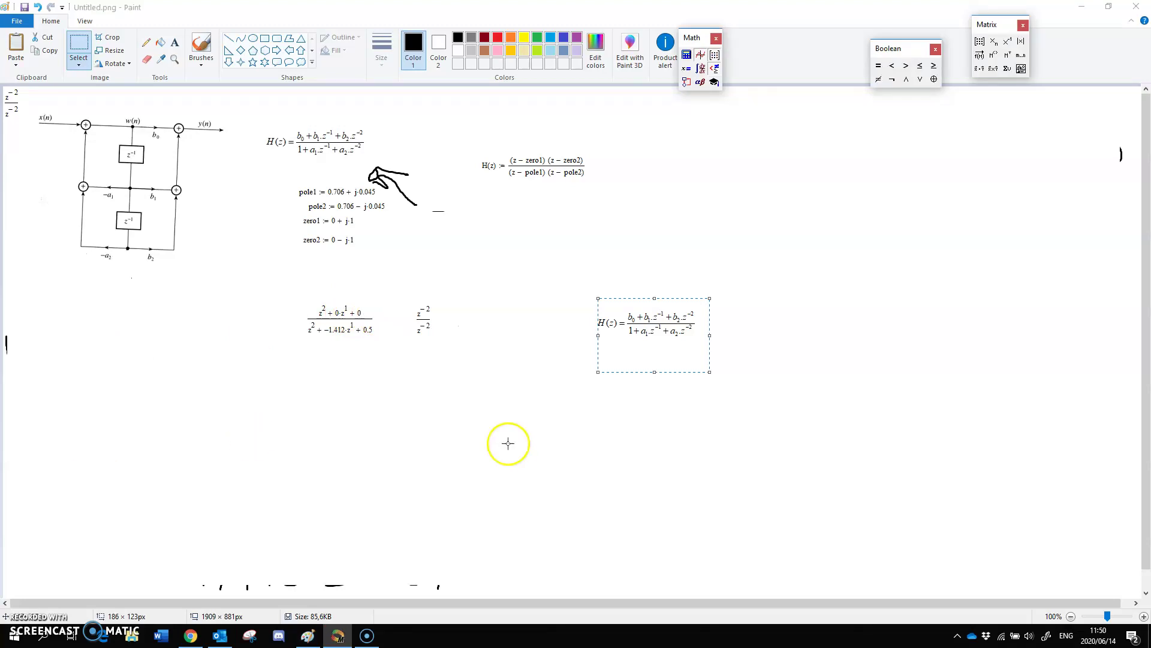
key(alt+Tab)
key(ctrl+v)
drag(45, 102, 496, 318)
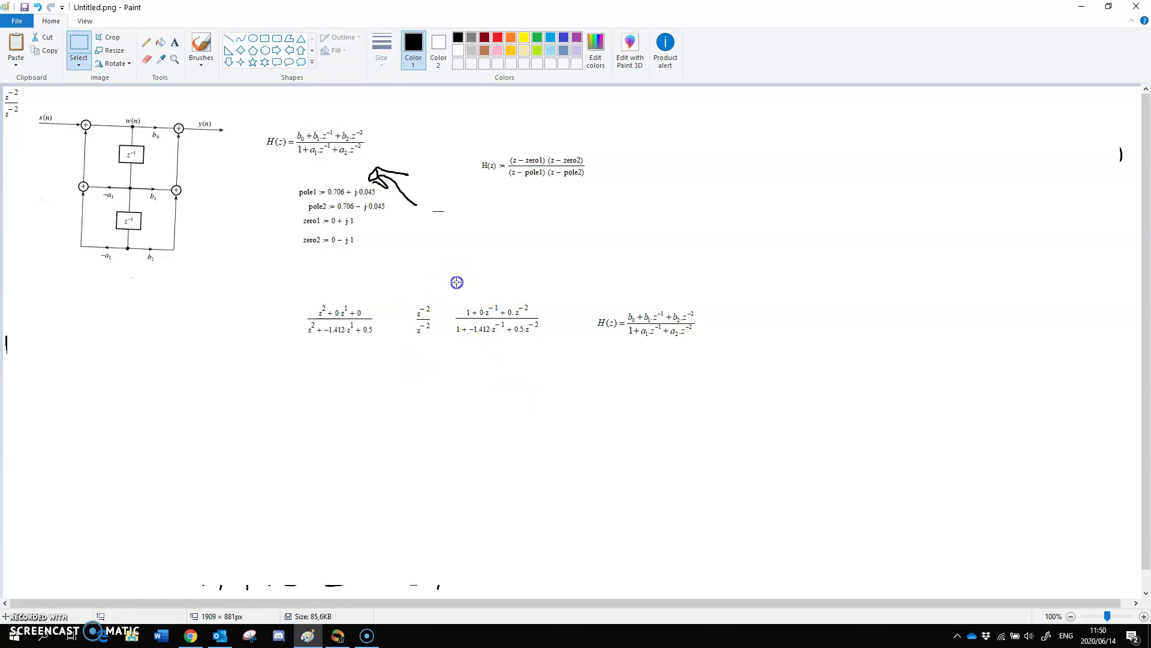
With the brush, hand-draw × before the z⁻²/z⁻² factor and = after it.
click(197, 45)
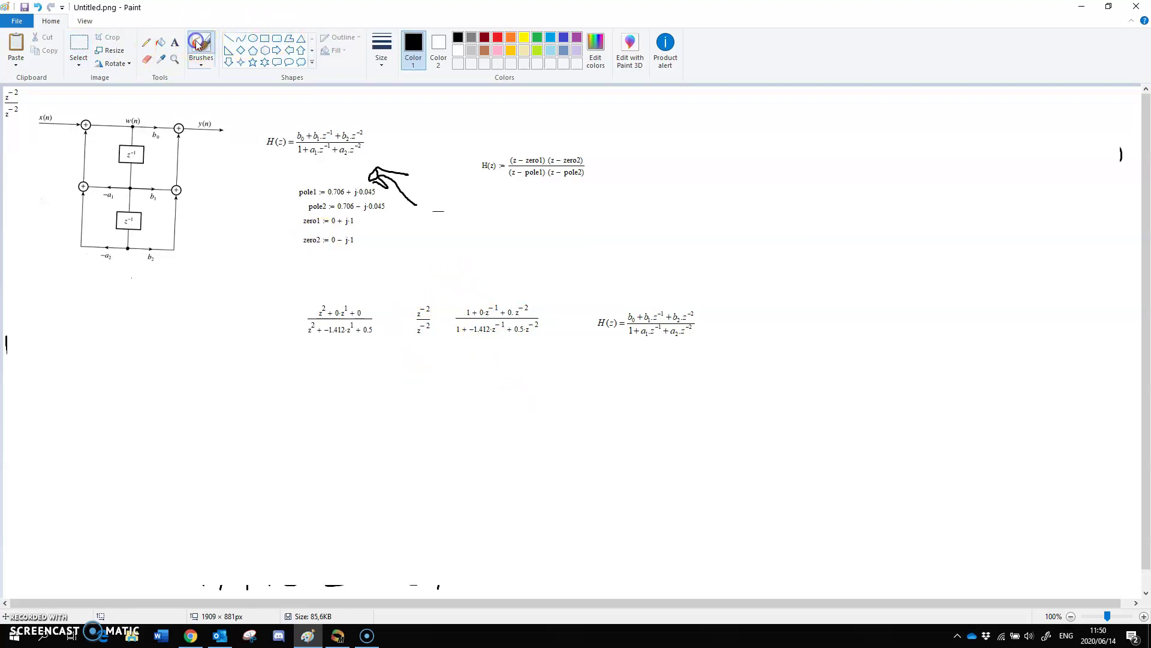
key(alt+Tab)
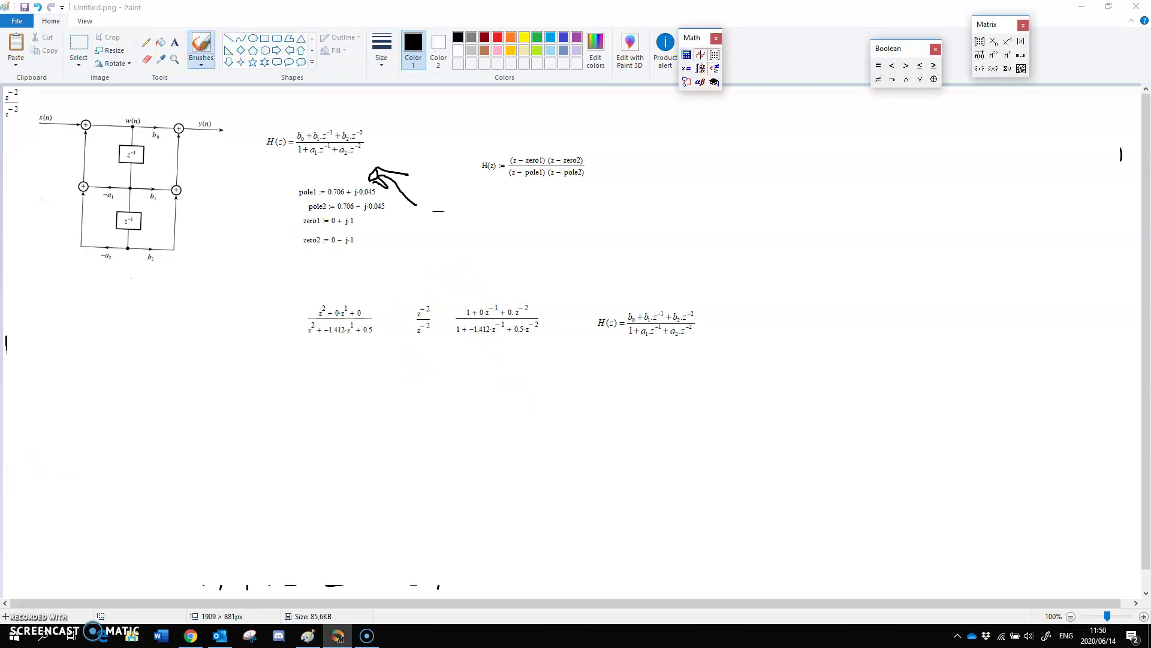
key(alt+Tab)
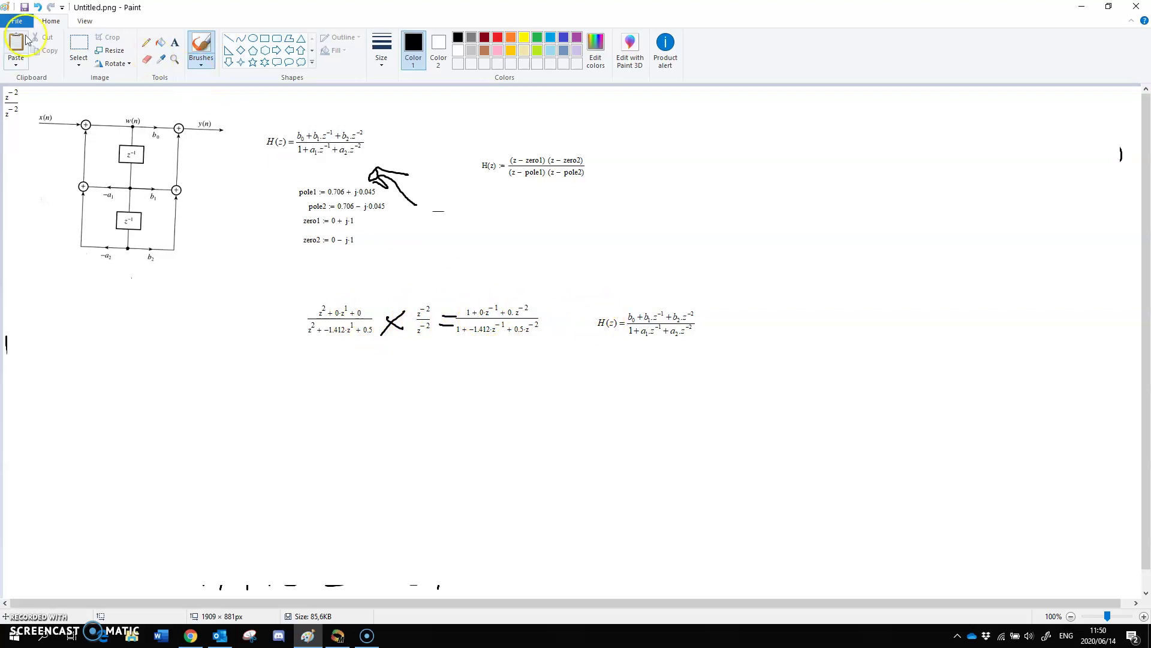
click(79, 43)
Move the H(z) coefficient formula directly beneath the expanded result fraction.
drag(591, 298, 705, 361)
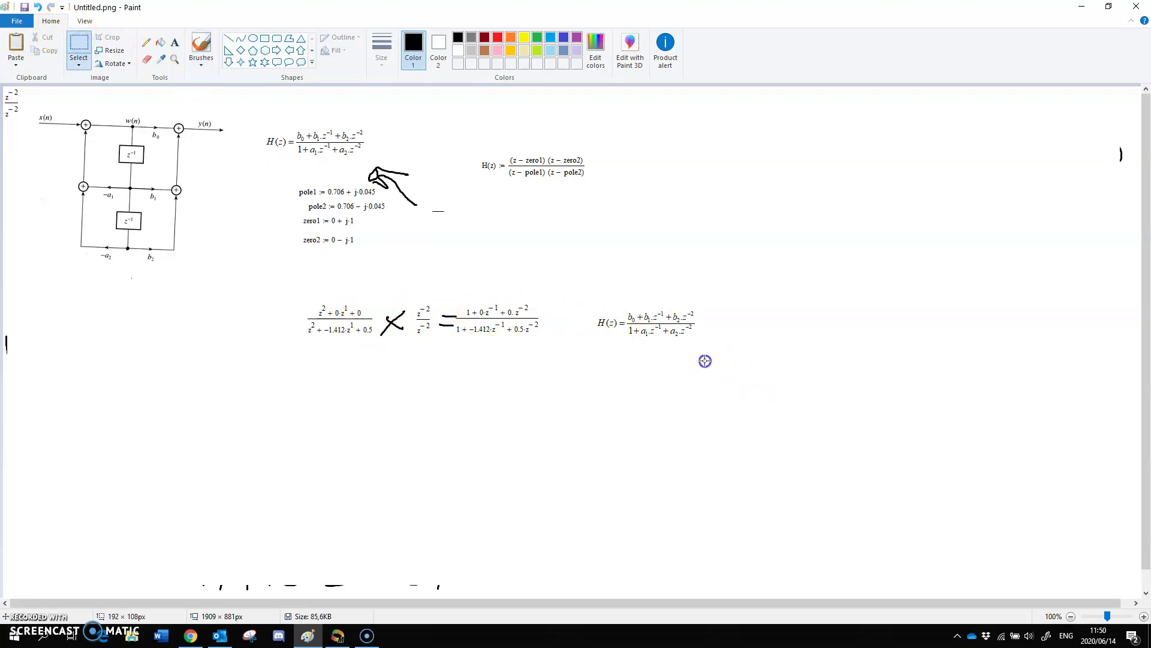
mouse_move(668, 319)
mouse_down()
mouse_move(555, 406)
mouse_move(502, 366)
mouse_up()
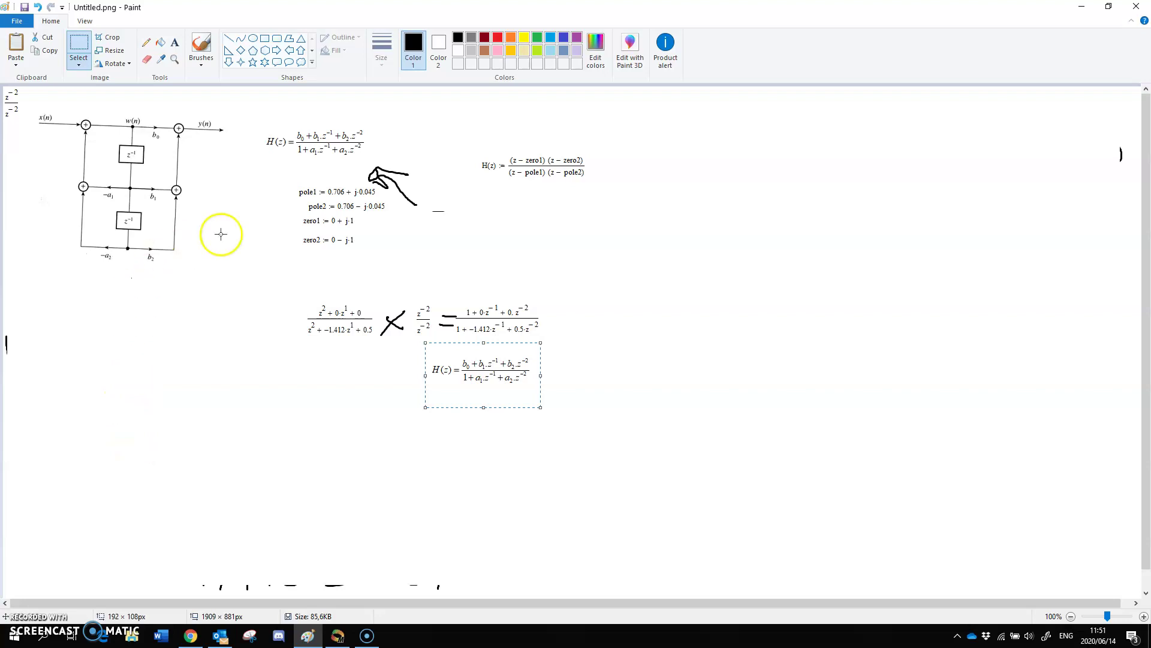
click(692, 408)
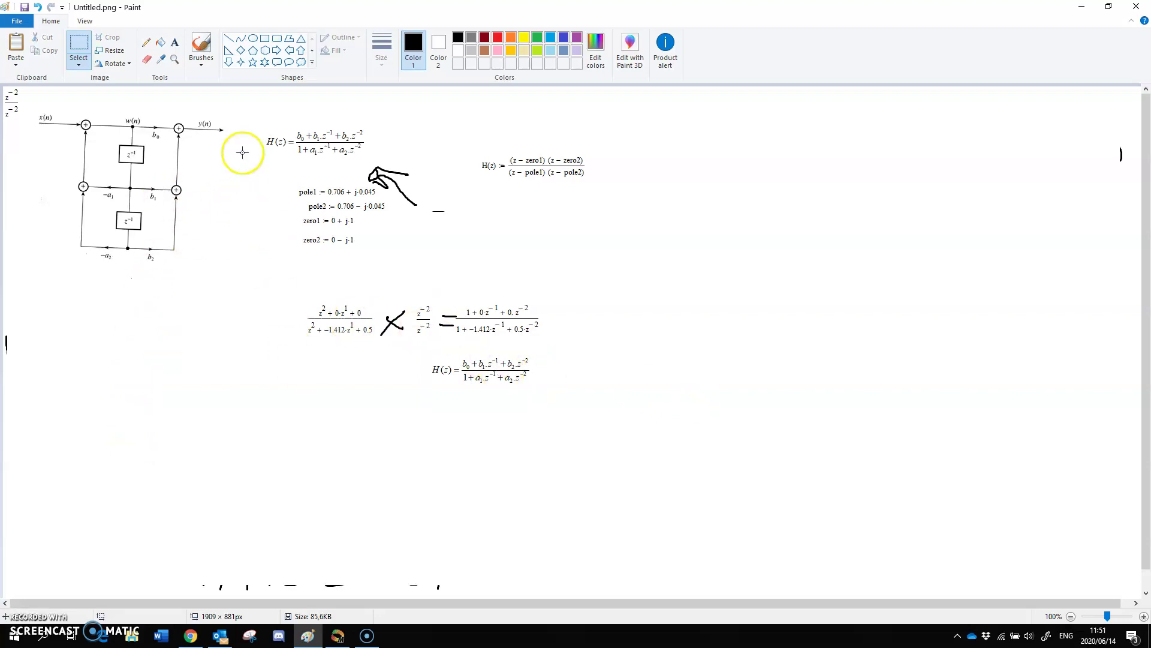